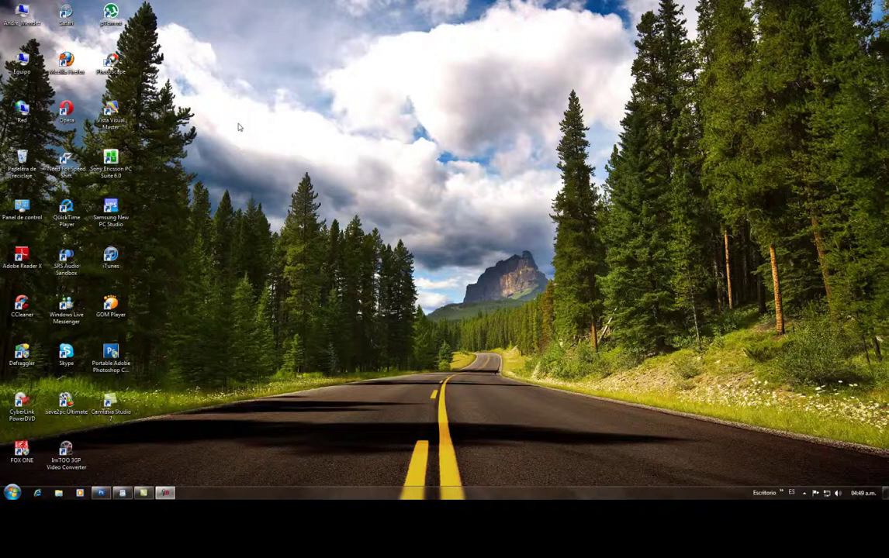
# Step: Bring up the WordPad note 'Como Hacer Luz Xenon EN Automoviles' and launch Photoshop
pyautogui.click(125, 493)
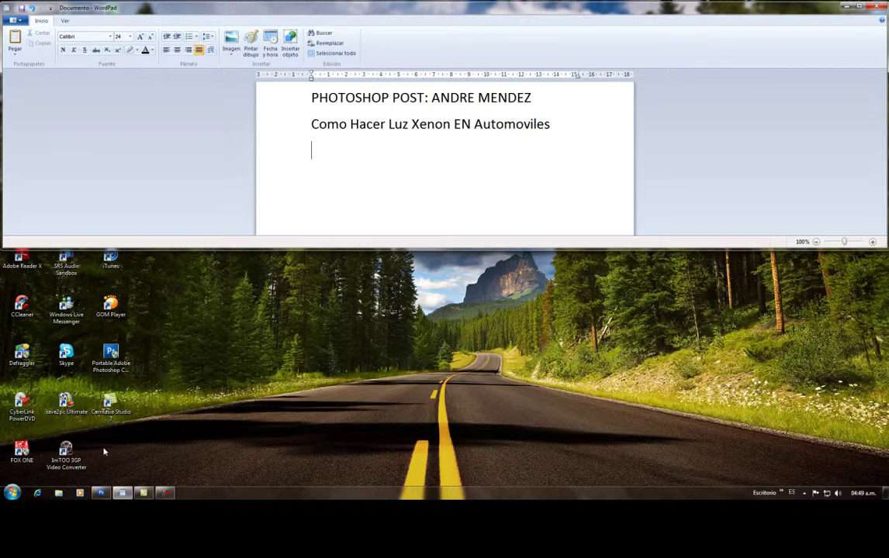
pyautogui.click(101, 493)
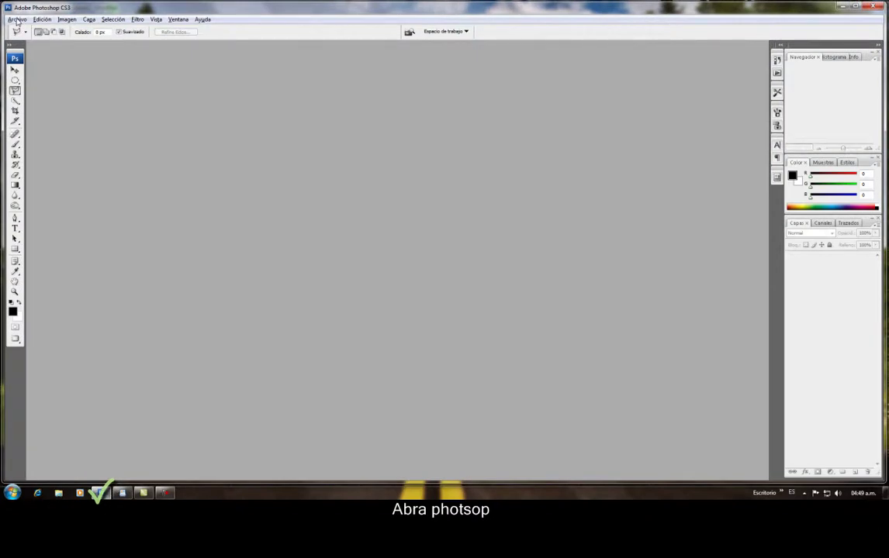
# Step: Open 1porsche-panamera-turbo-faros.jpg, continuing past the ICC colour profile warning
pyautogui.click(17, 20)
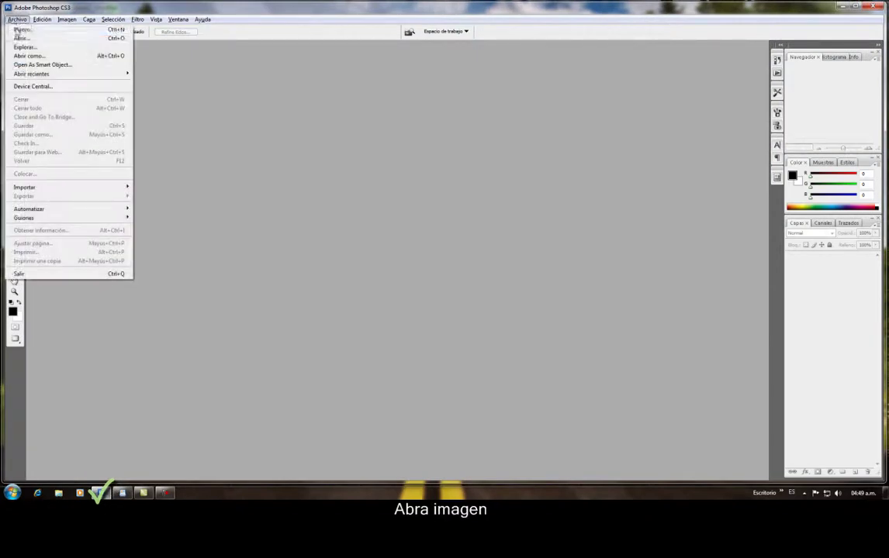
pyautogui.click(20, 38)
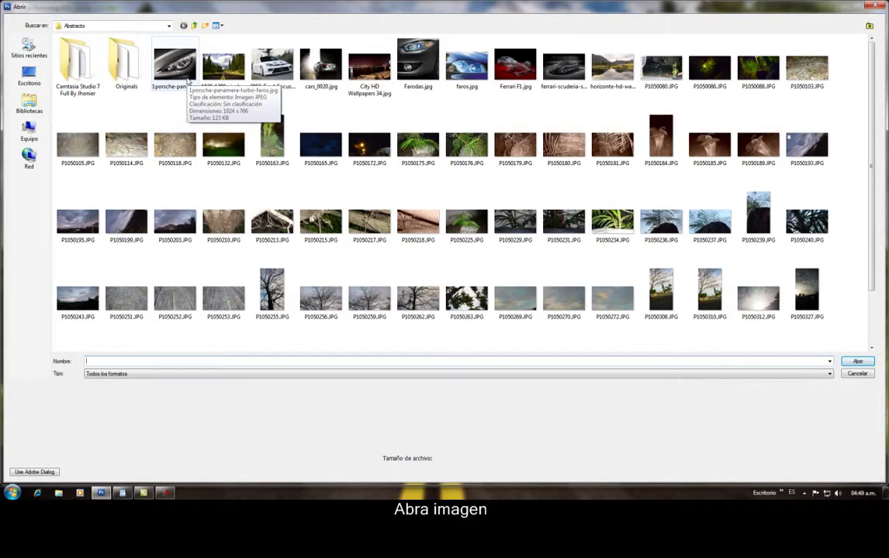
pyautogui.click(184, 74)
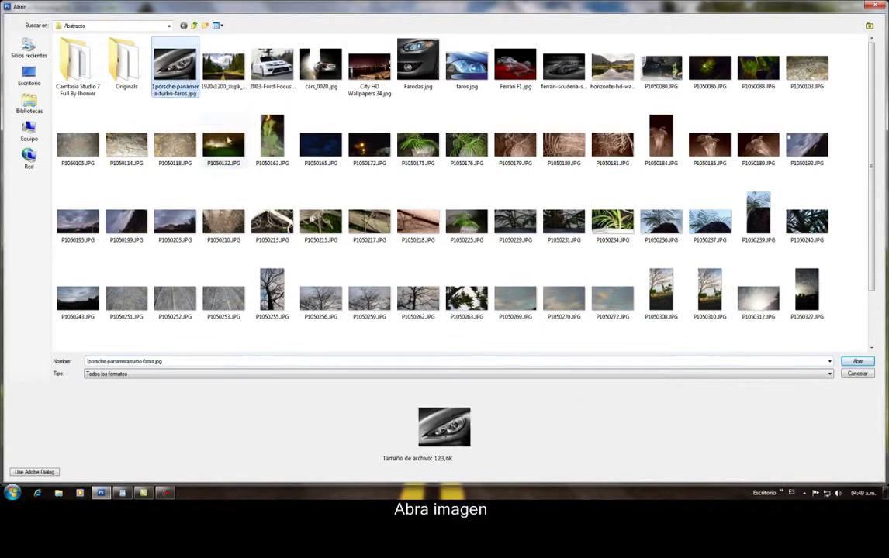
pyautogui.click(856, 362)
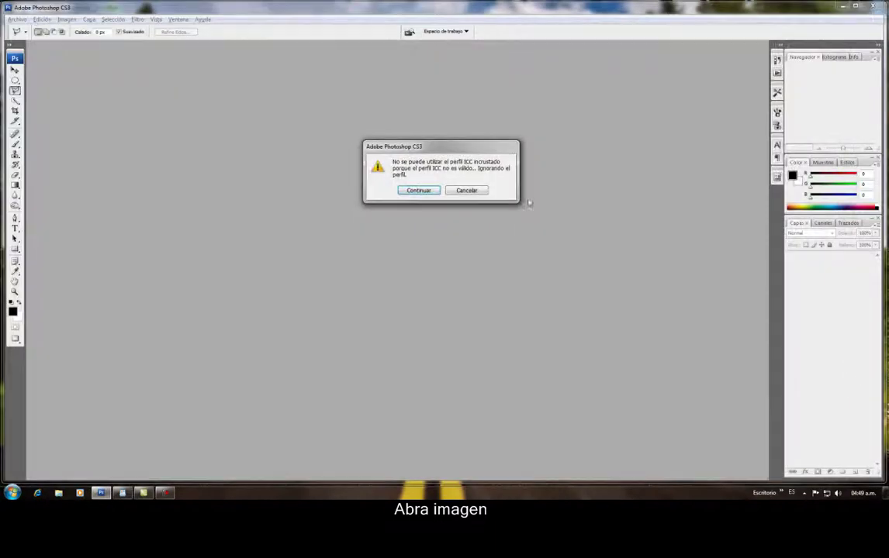
pyautogui.click(419, 190)
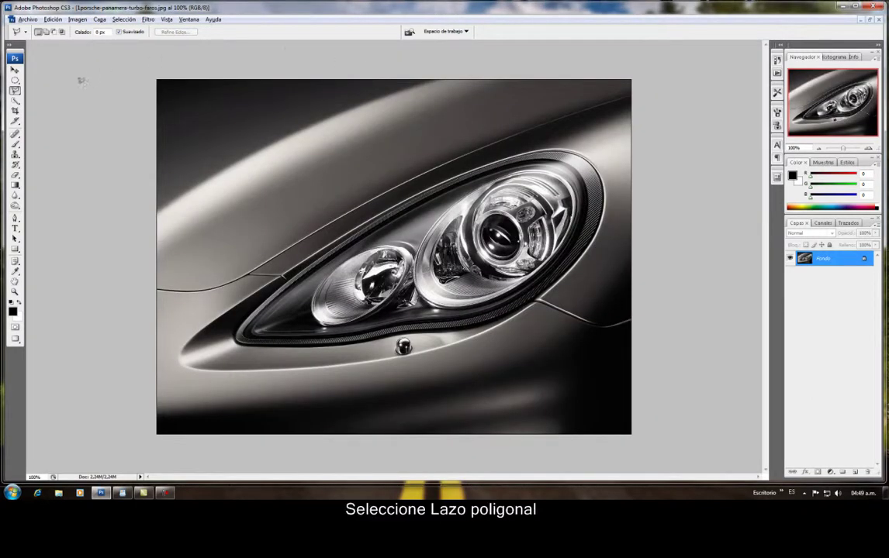
# Step: Outline the small left headlight lens with the Polygonal Lasso (Lazo poligonal)
pyautogui.click(15, 90)
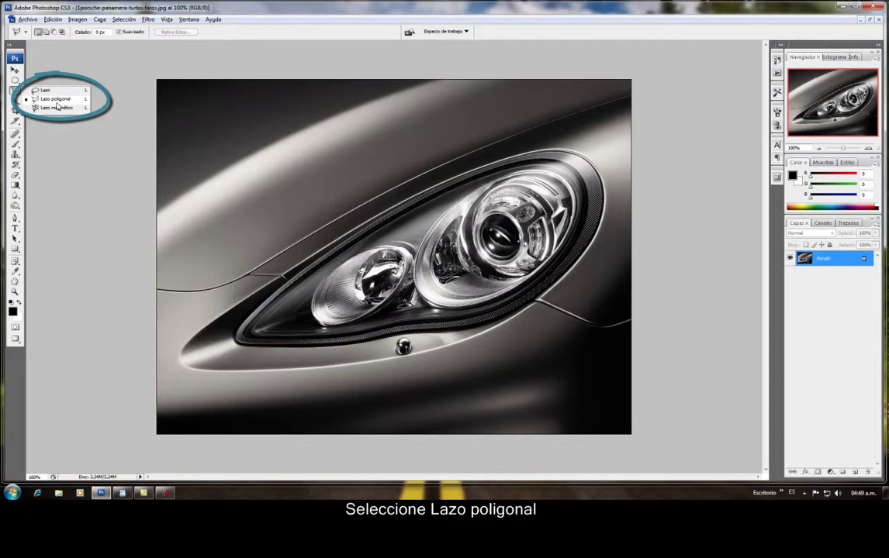
pyautogui.click(55, 99)
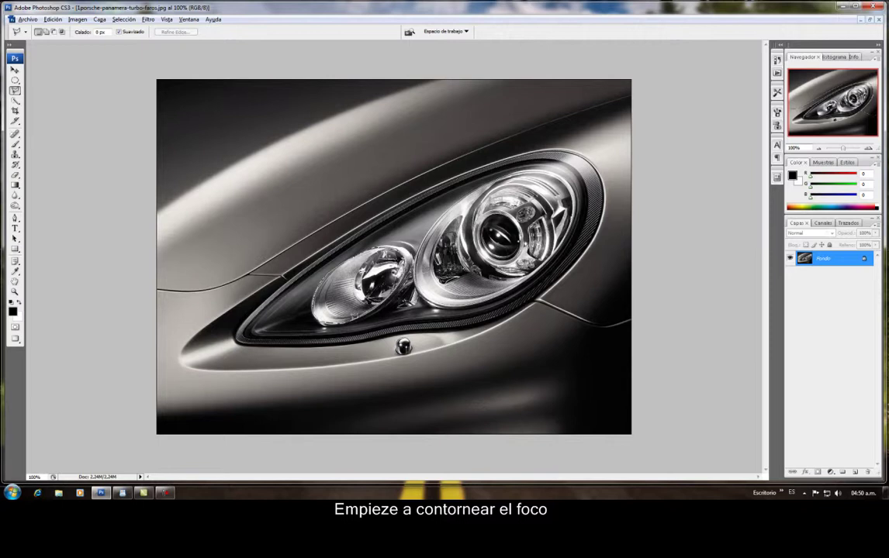
pyautogui.moveTo(289, 268); pyautogui.dragTo(290, 248)
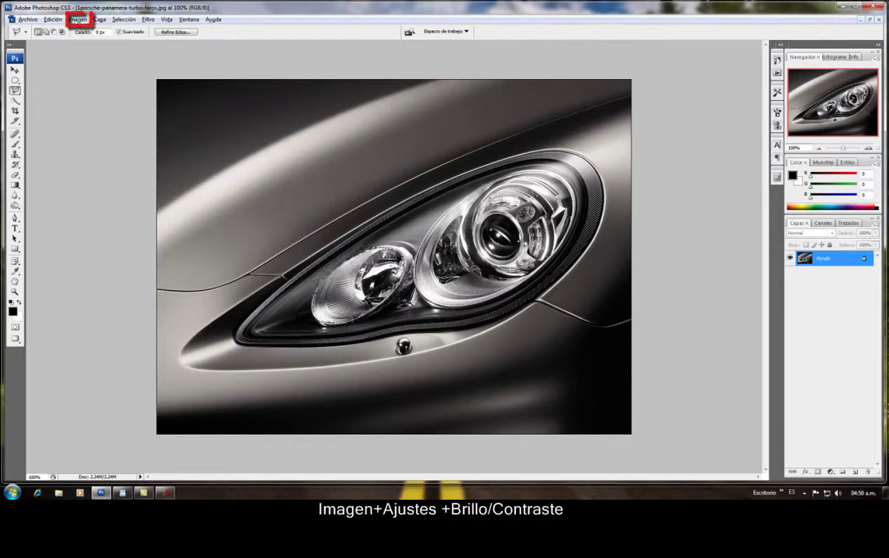
# Step: Give the left headlight Contrast +89 and Brightness about +130, then deselect
pyautogui.click(78, 19)
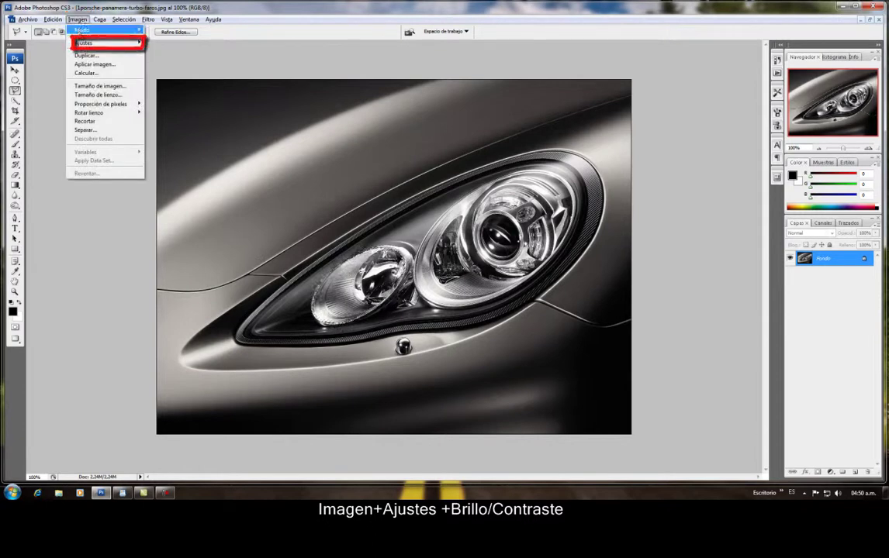
pyautogui.moveTo(84, 42)
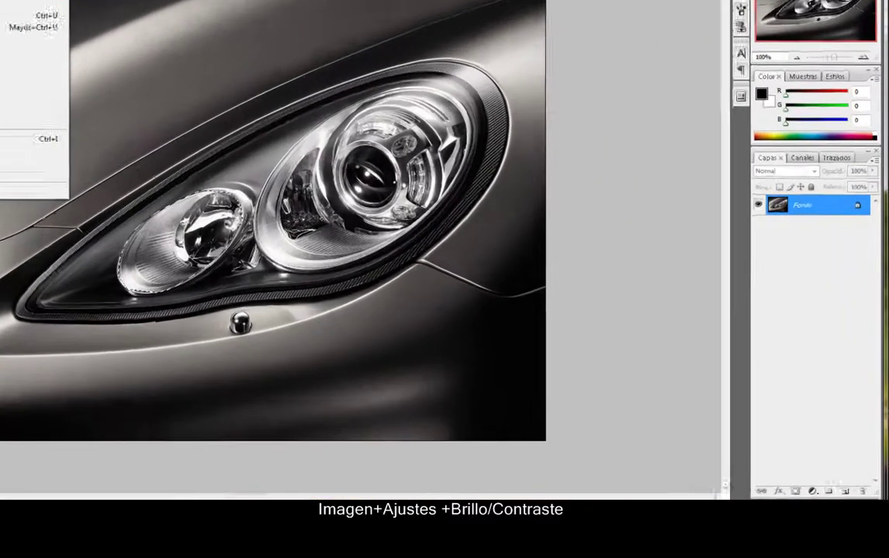
pyautogui.click(35, 4)
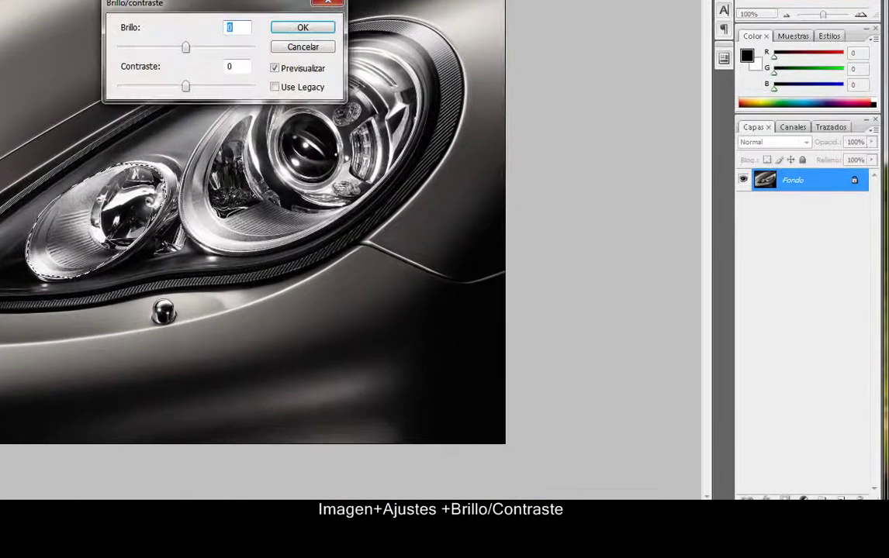
pyautogui.moveTo(187, 86); pyautogui.dragTo(247, 86)
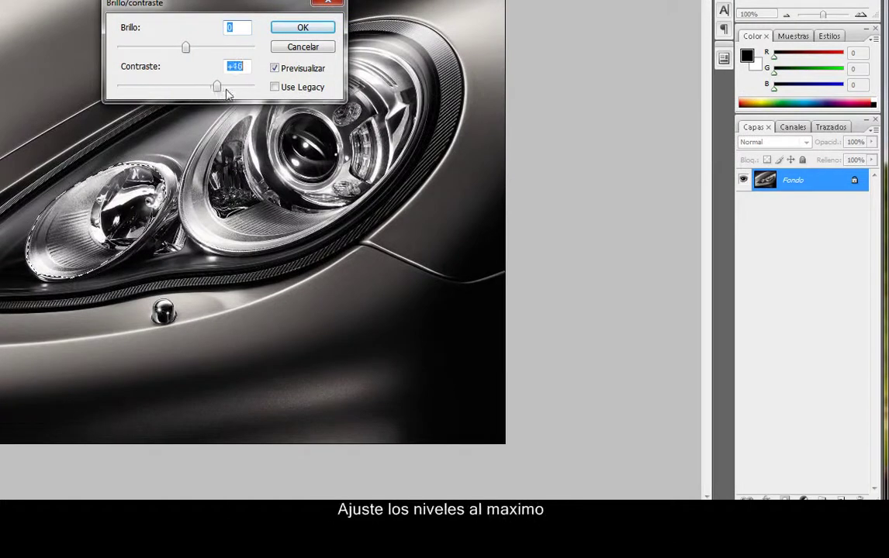
pyautogui.moveTo(186, 47); pyautogui.dragTo(245, 55)
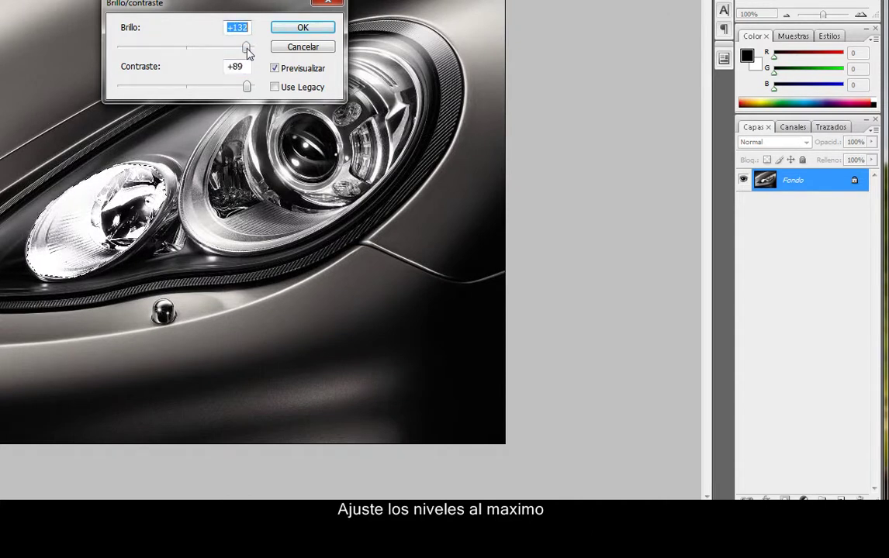
pyautogui.click(303, 28)
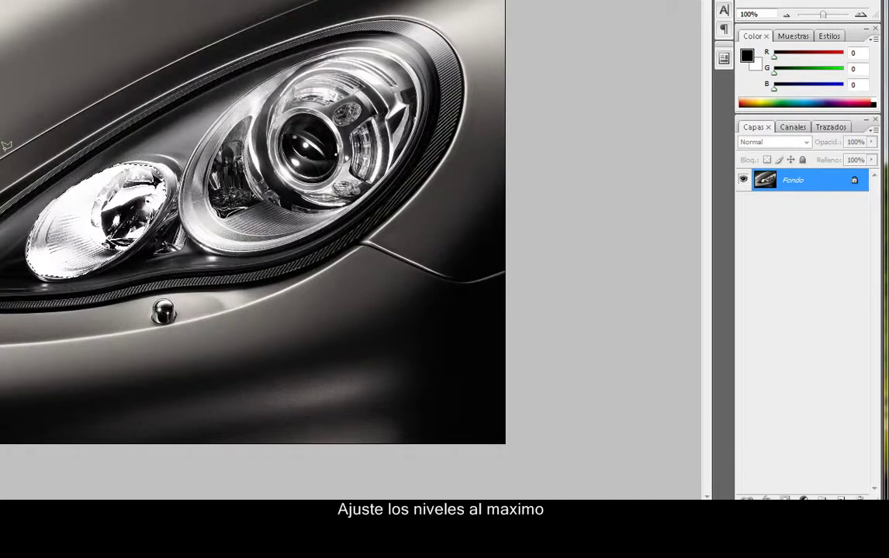
pyautogui.hotkey('ctrl', 'd')
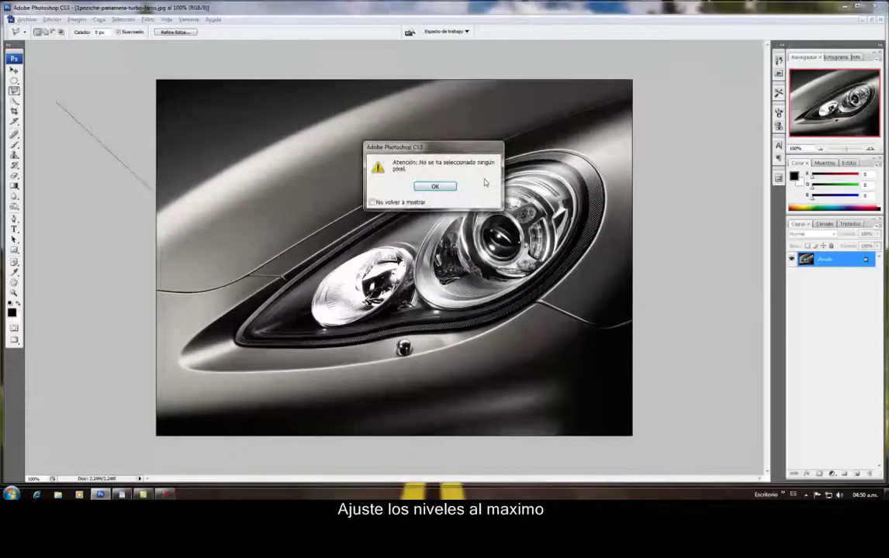
pyautogui.press('Return')
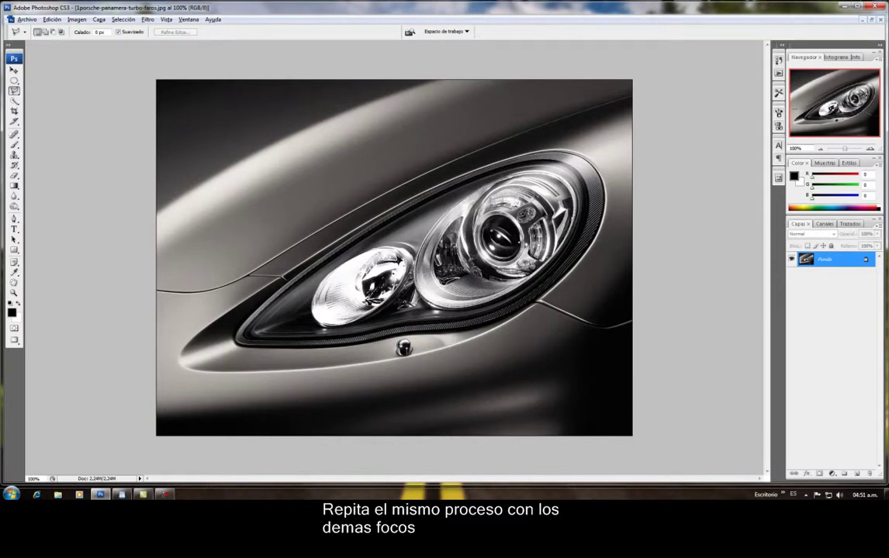
# Step: Brighten the large headlight to Brightness +126, Contrast +86, then duplicate the Fondo layer
pyautogui.click(480, 156)
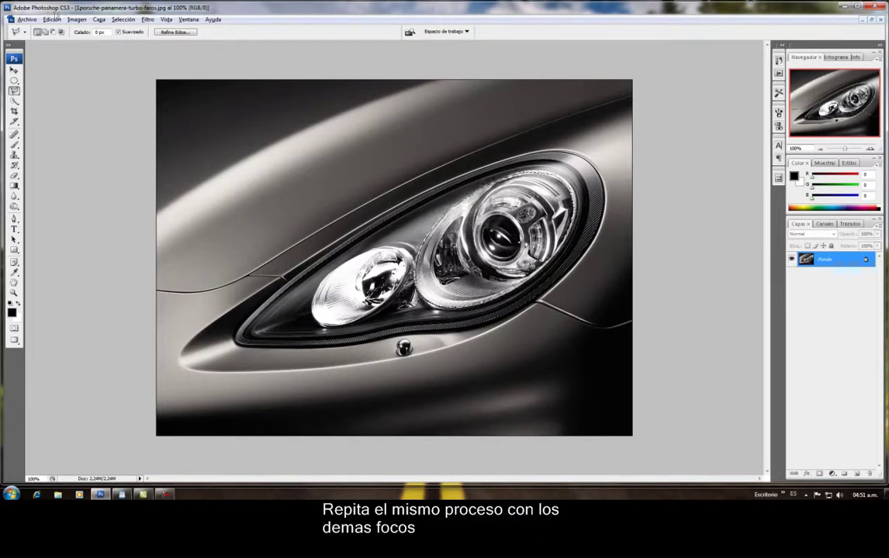
pyautogui.click(52, 18)
pyautogui.moveTo(98, 19)
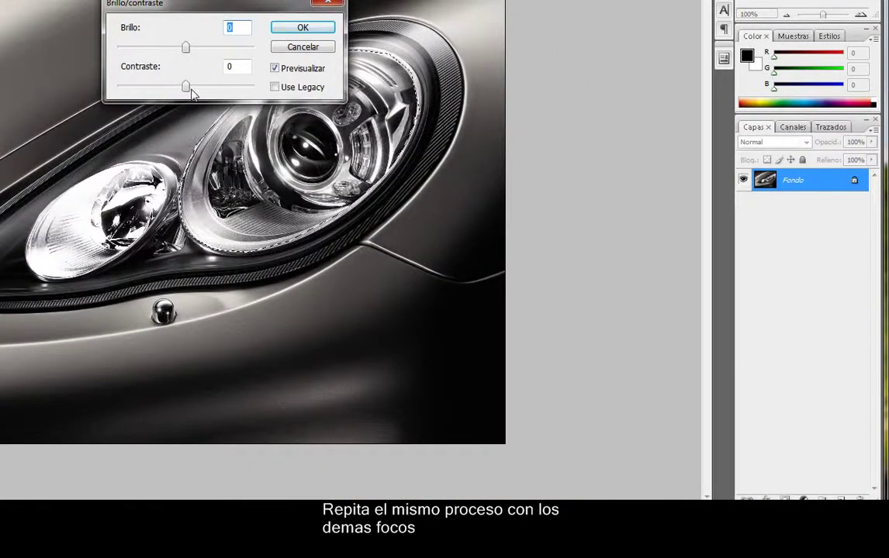
pyautogui.moveTo(188, 87); pyautogui.dragTo(246, 87)
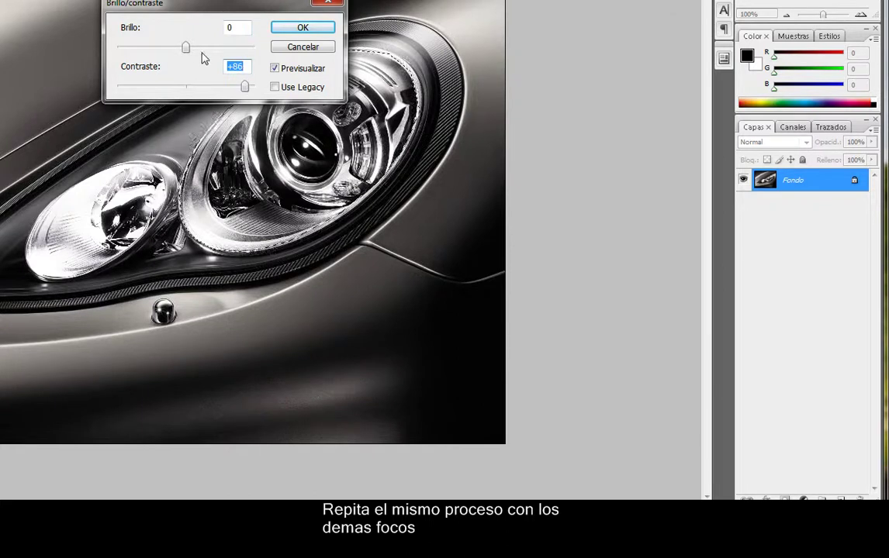
pyautogui.moveTo(186, 49); pyautogui.dragTo(243, 48)
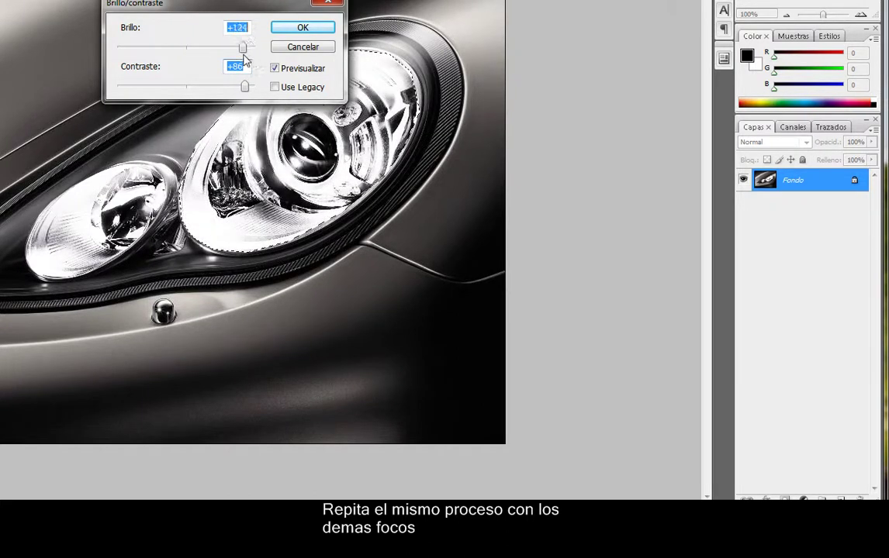
pyautogui.click(292, 32)
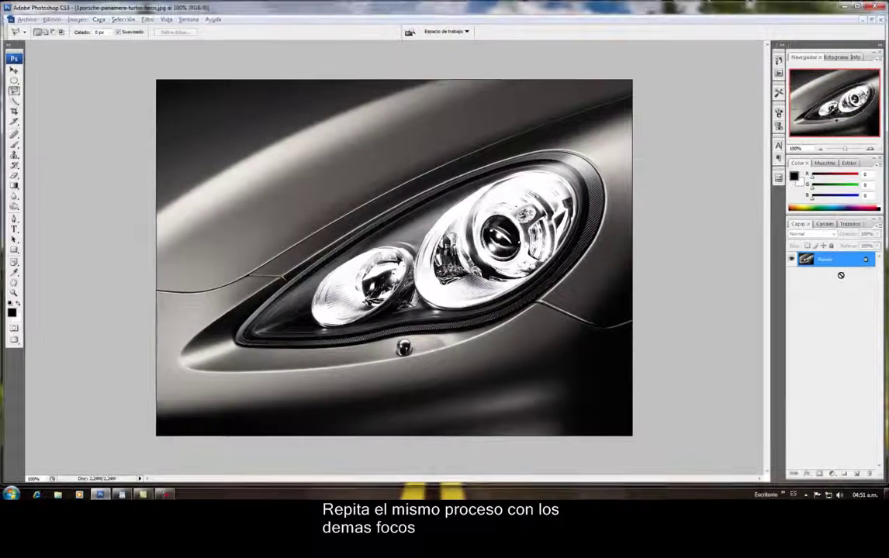
pyautogui.moveTo(826, 259); pyautogui.dragTo(855, 474)
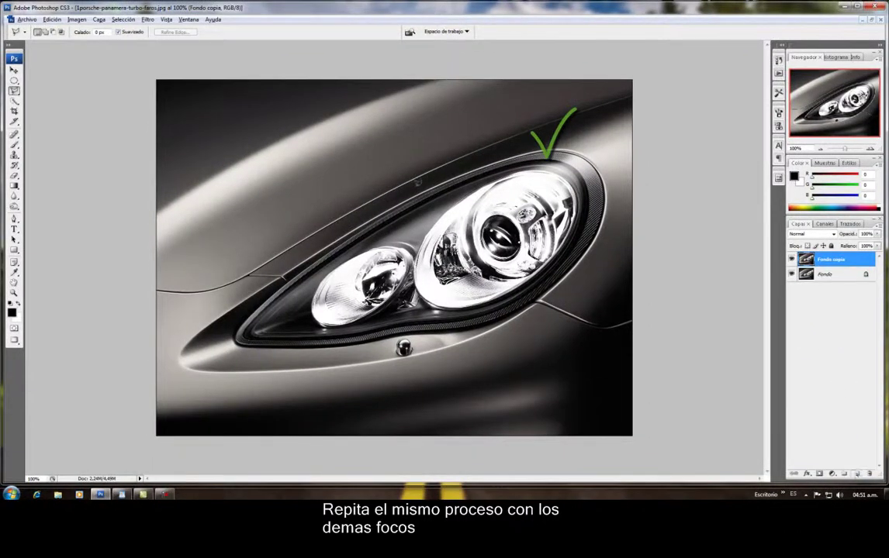
# Step: Add a Prime 105 mm lens flare at 135% brightness over the first headlight
pyautogui.click(147, 19)
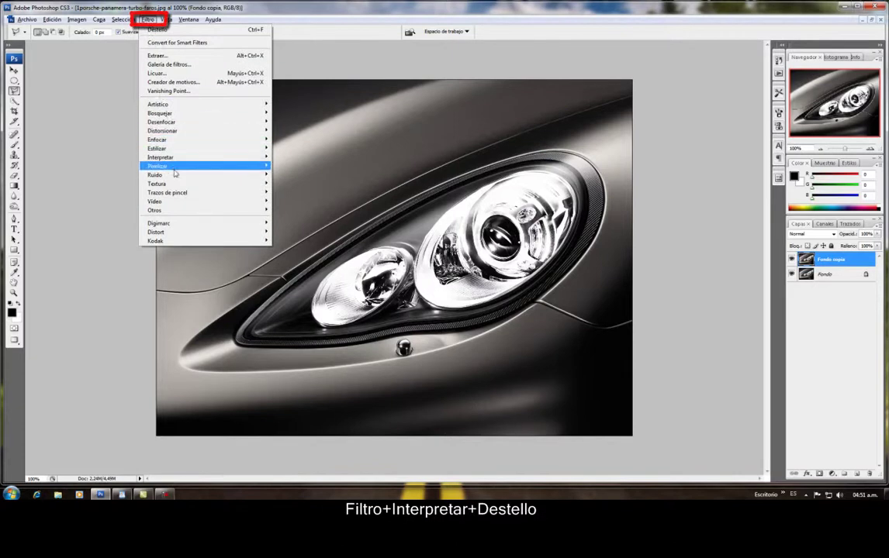
pyautogui.moveTo(186, 158)
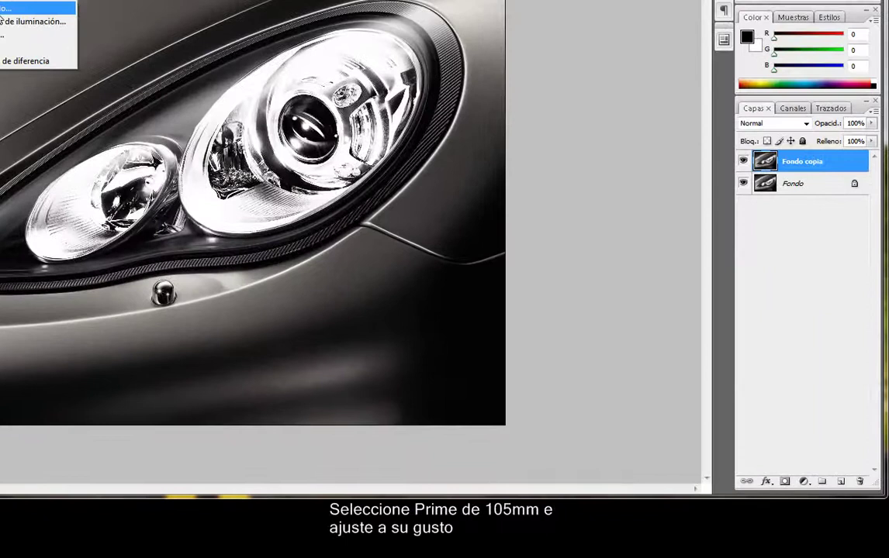
pyautogui.click(2, 10)
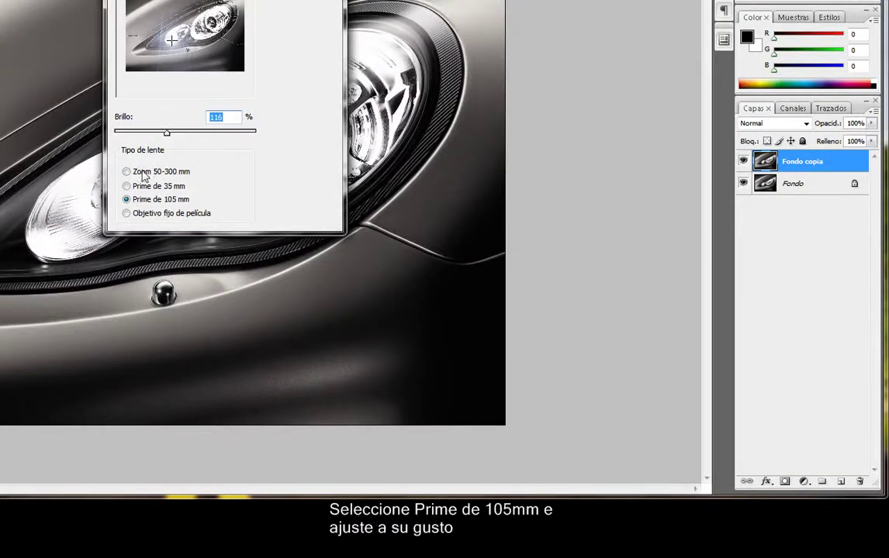
pyautogui.click(126, 171)
pyautogui.click(128, 186)
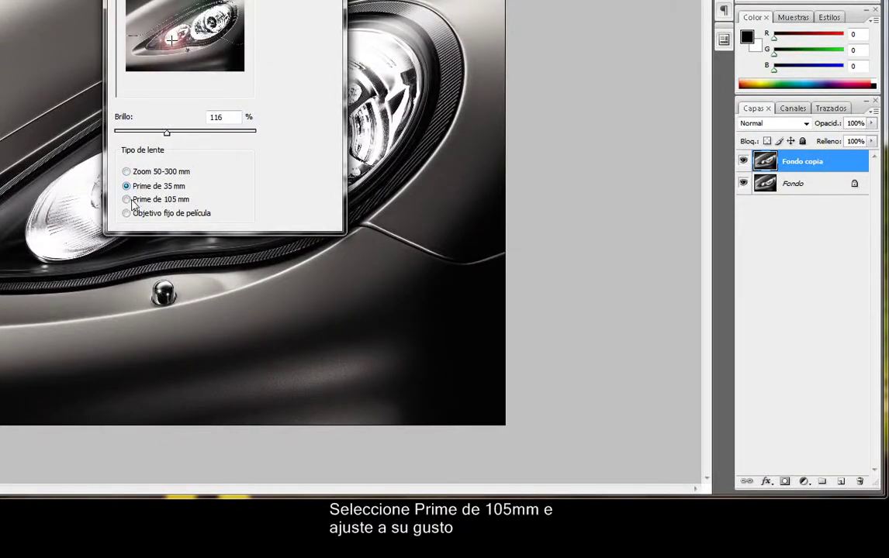
pyautogui.moveTo(167, 133); pyautogui.dragTo(176, 133)
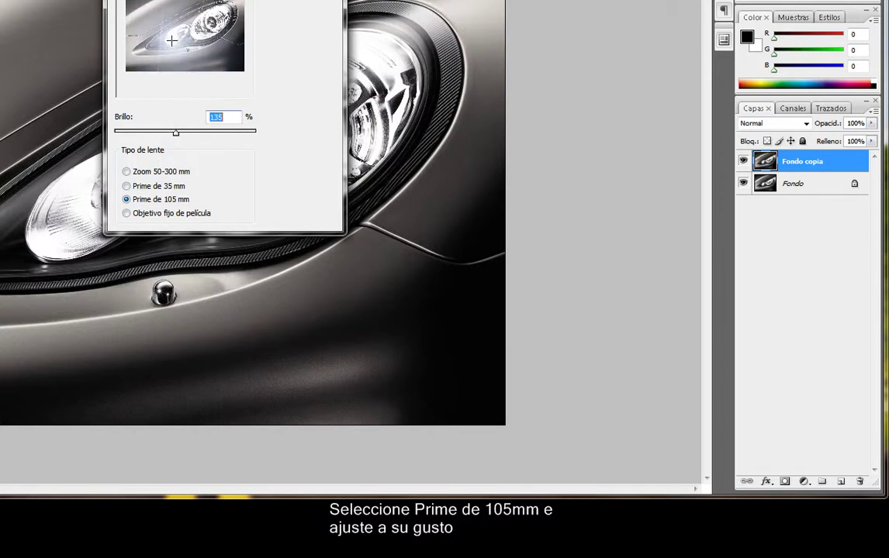
pyautogui.press('Return')
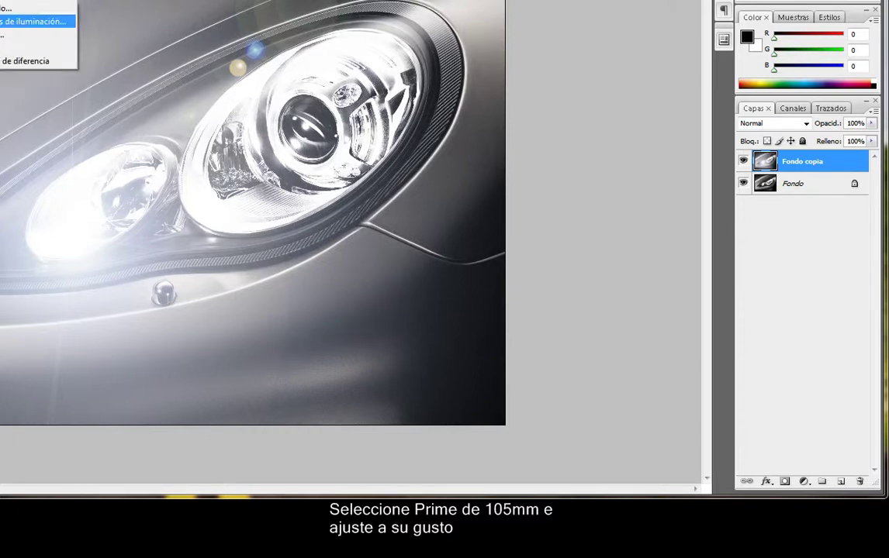
# Step: Add a 110% flare on the other headlight and duplicate the Fondo copia layer
pyautogui.click(39, 7)
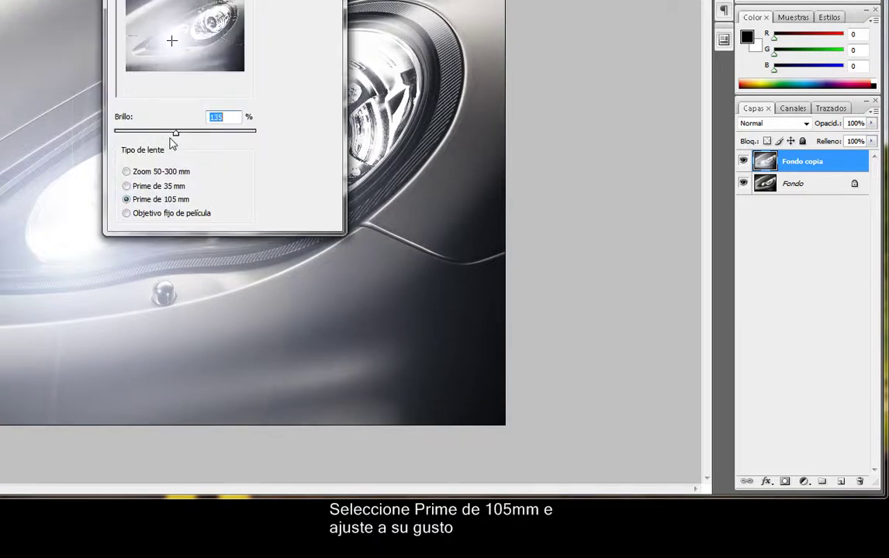
pyautogui.moveTo(175, 132); pyautogui.dragTo(158, 132)
pyautogui.moveTo(171, 41); pyautogui.dragTo(204, 28)
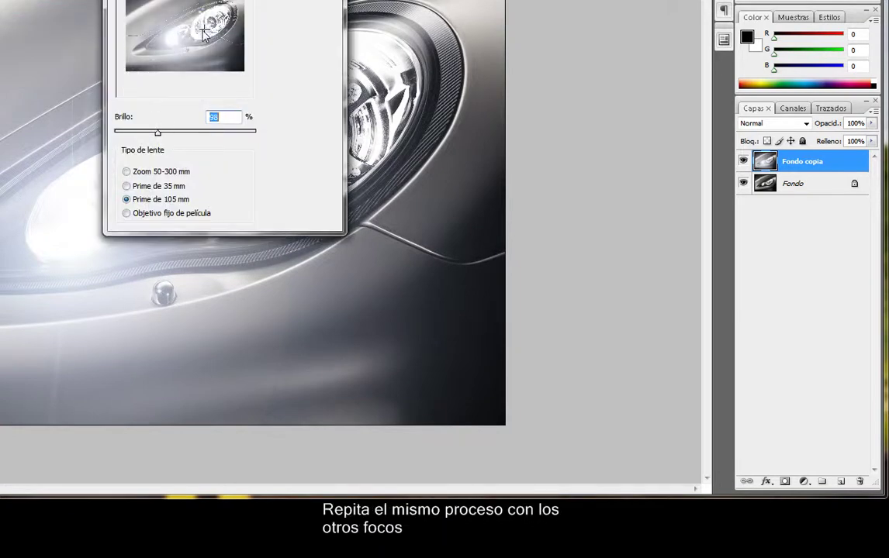
pyautogui.moveTo(162, 134); pyautogui.dragTo(167, 135)
pyautogui.press('Return')
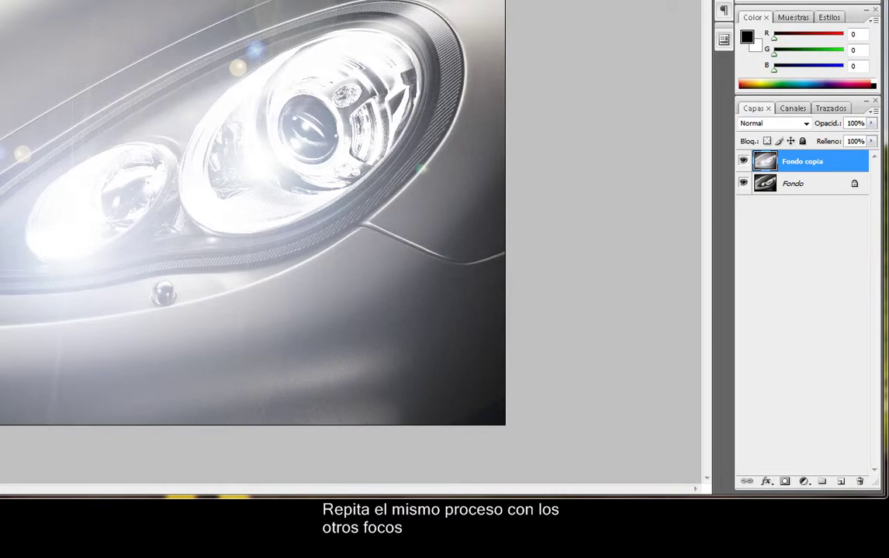
pyautogui.click(841, 482)
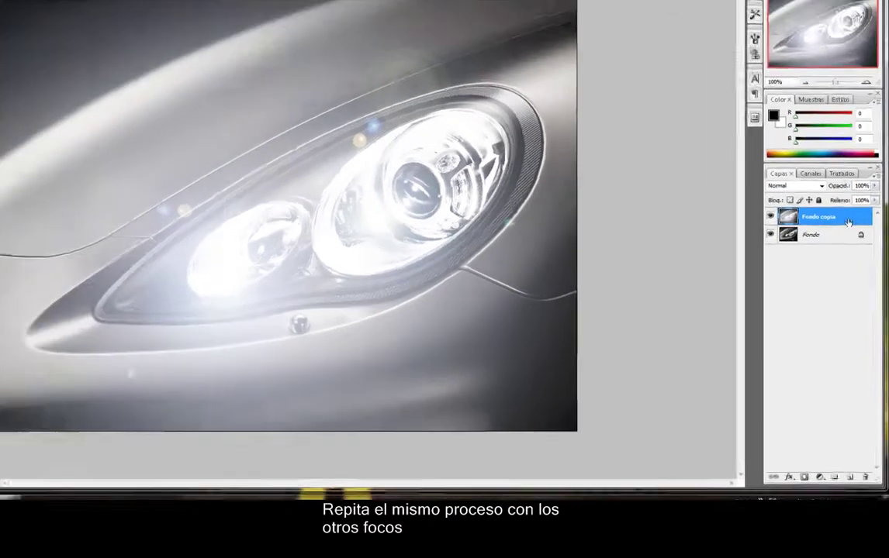
pyautogui.moveTo(881, 171); pyautogui.dragTo(856, 473)
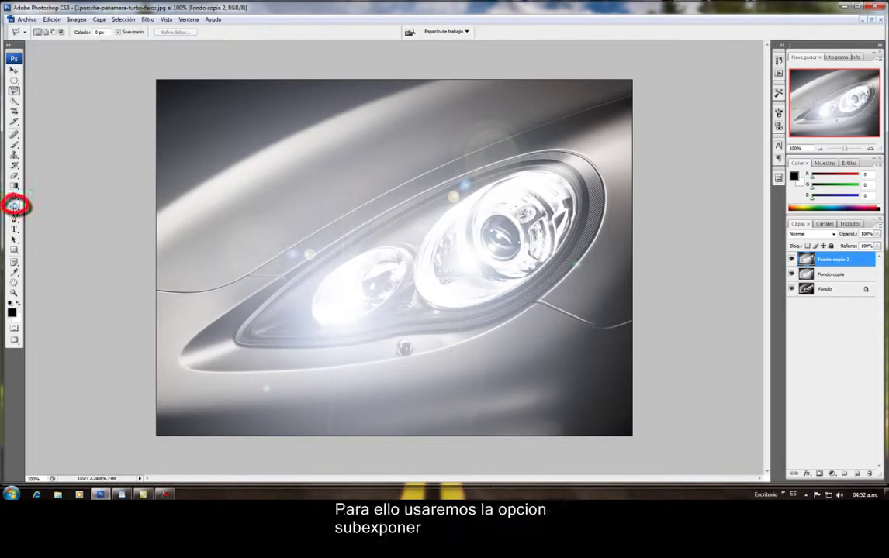
# Step: Burn the bodywork around the headlights with a 246 px brush, mainly upper and left areas
pyautogui.click(14, 206)
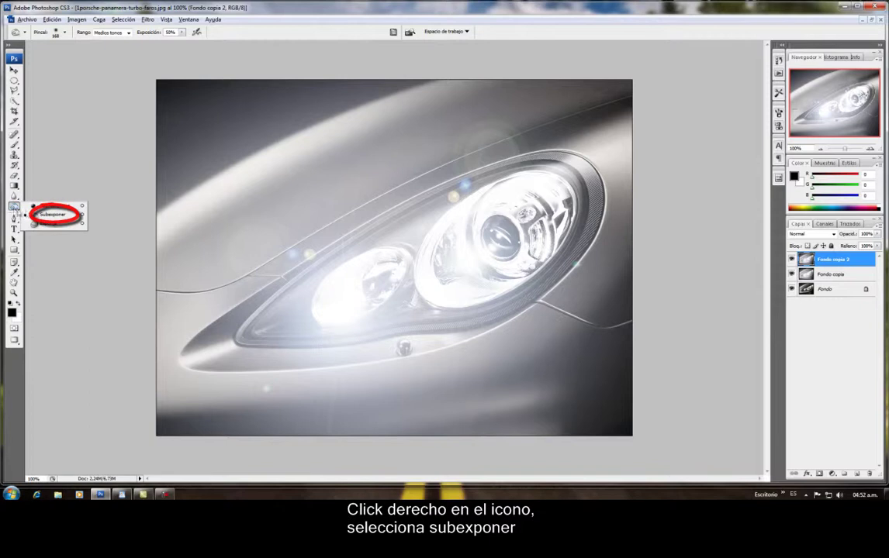
pyautogui.click(42, 214)
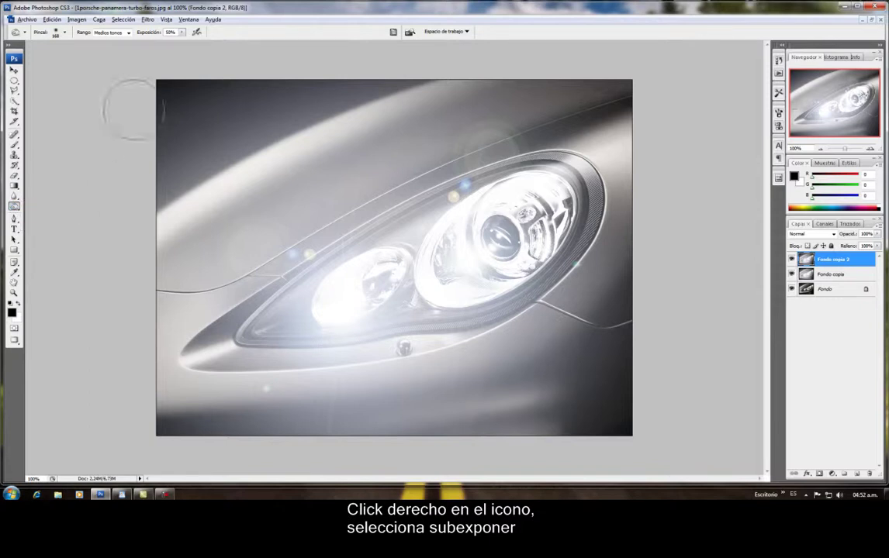
pyautogui.click(64, 34)
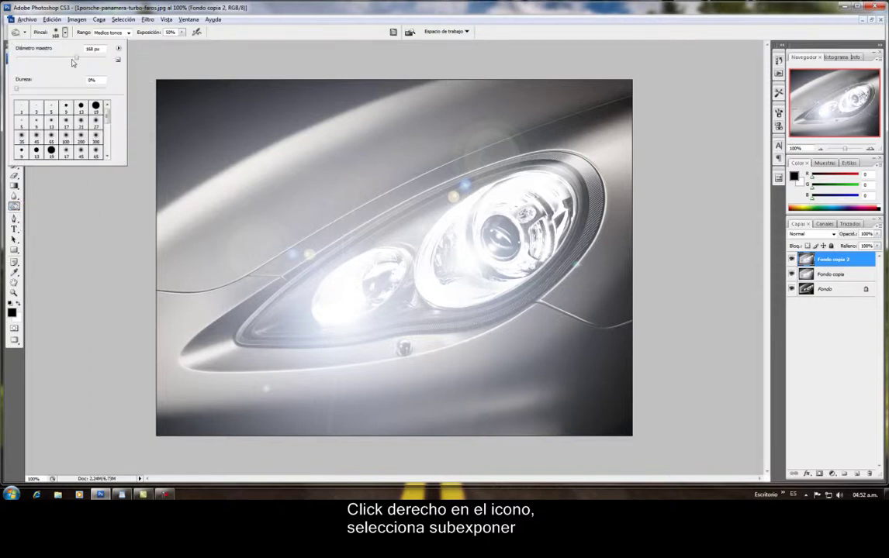
pyautogui.click(227, 181)
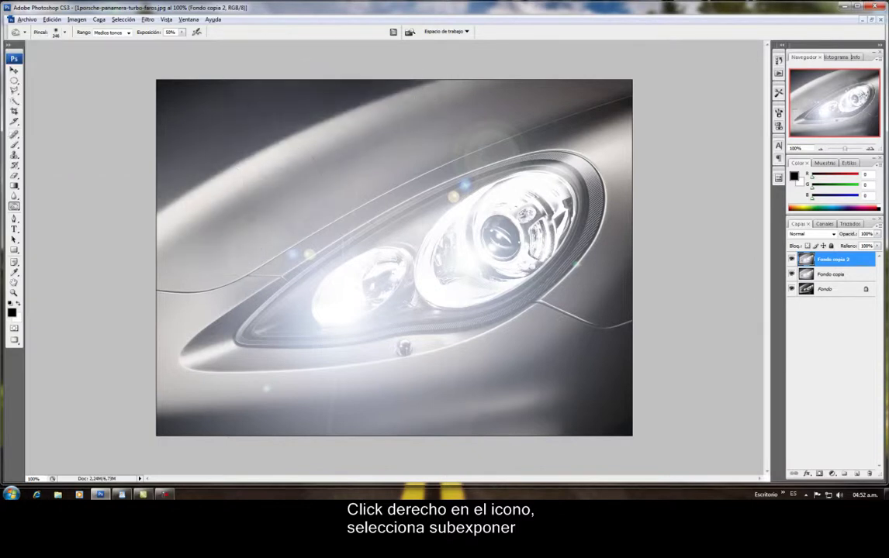
pyautogui.moveTo(199, 99); pyautogui.dragTo(258, 199)
pyautogui.moveTo(178, 324)
pyautogui.mouseDown()
pyautogui.moveTo(543, 133)
pyautogui.moveTo(213, 391)
pyautogui.moveTo(679, 241)
pyautogui.mouseUp()
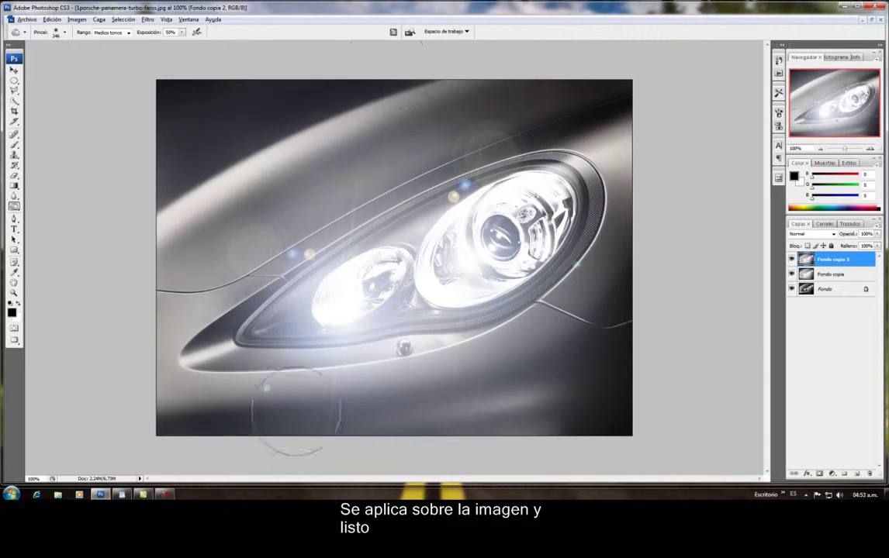
pyautogui.moveTo(219, 348)
pyautogui.mouseDown()
pyautogui.moveTo(498, 152)
pyautogui.moveTo(633, 242)
pyautogui.moveTo(613, 103)
pyautogui.mouseUp()
pyautogui.moveTo(374, 68); pyautogui.dragTo(147, 450)
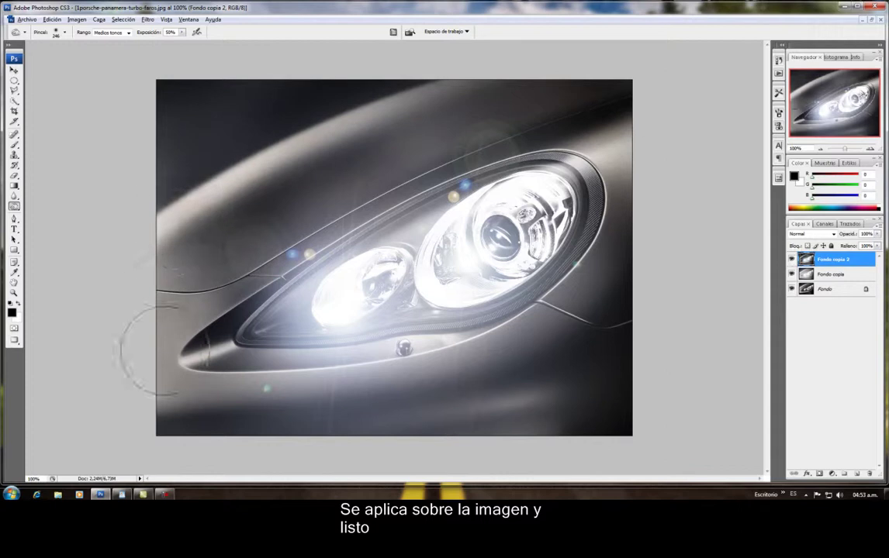